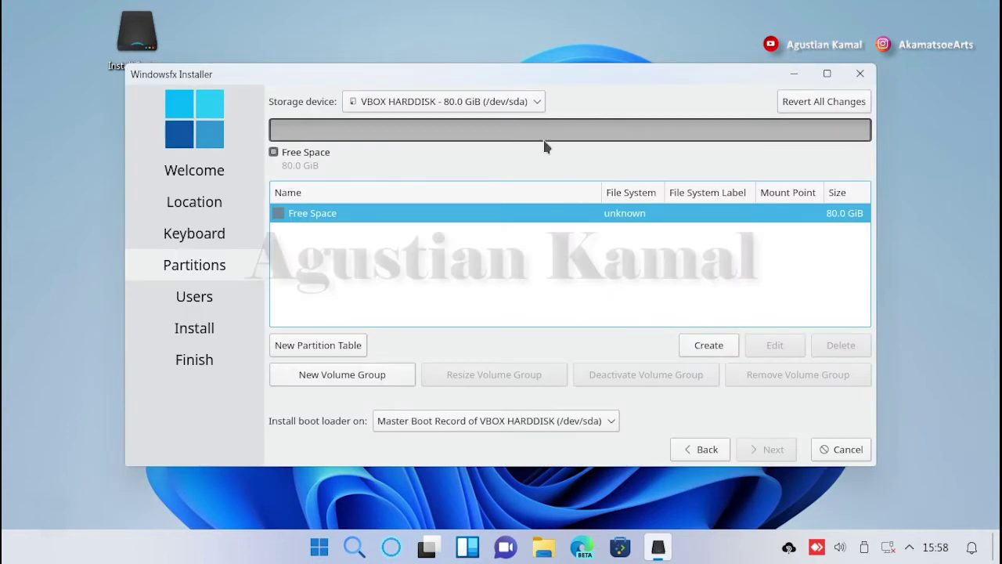
# Choose the VBOX HARDDISK (/dev/sda) storage device and start a new partition in its free space with a size of 8 MiB
pyautogui.click(518, 103)
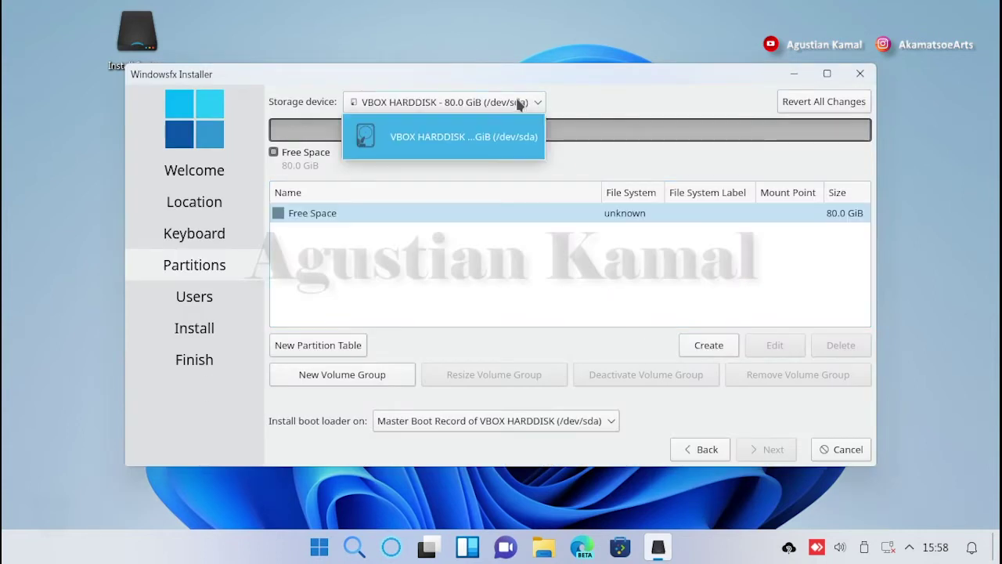
pyautogui.click(520, 136)
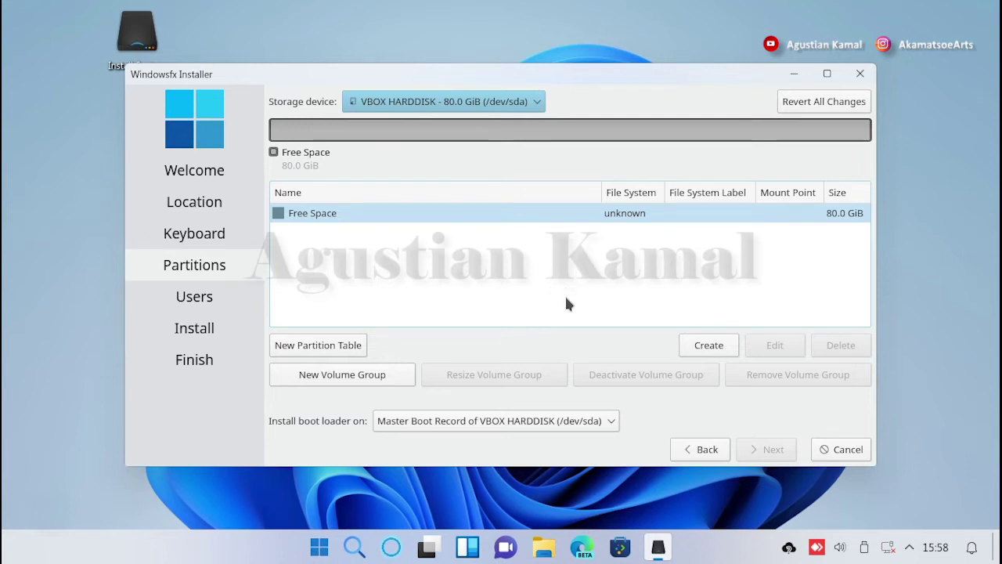
pyautogui.click(339, 218)
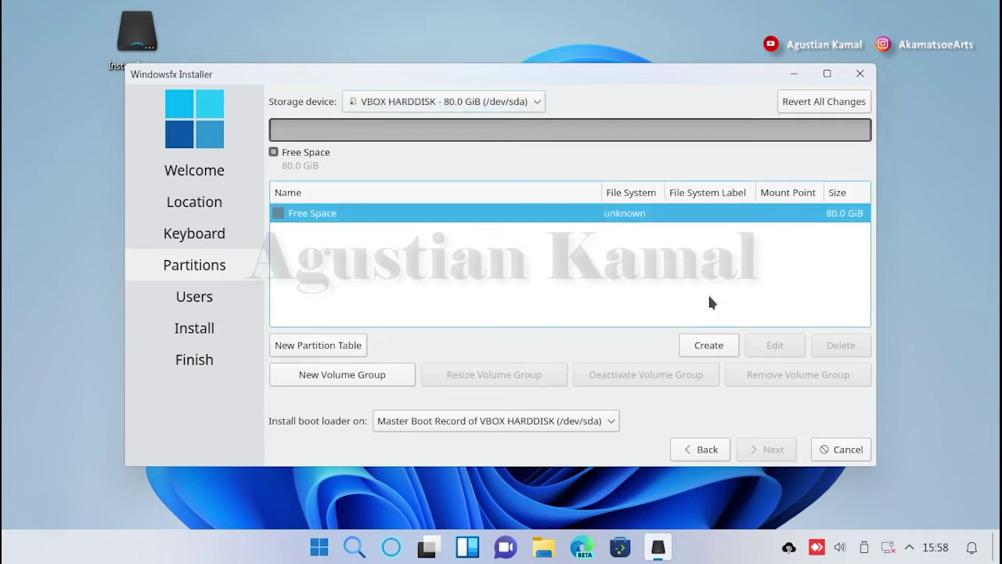
pyautogui.click(724, 346)
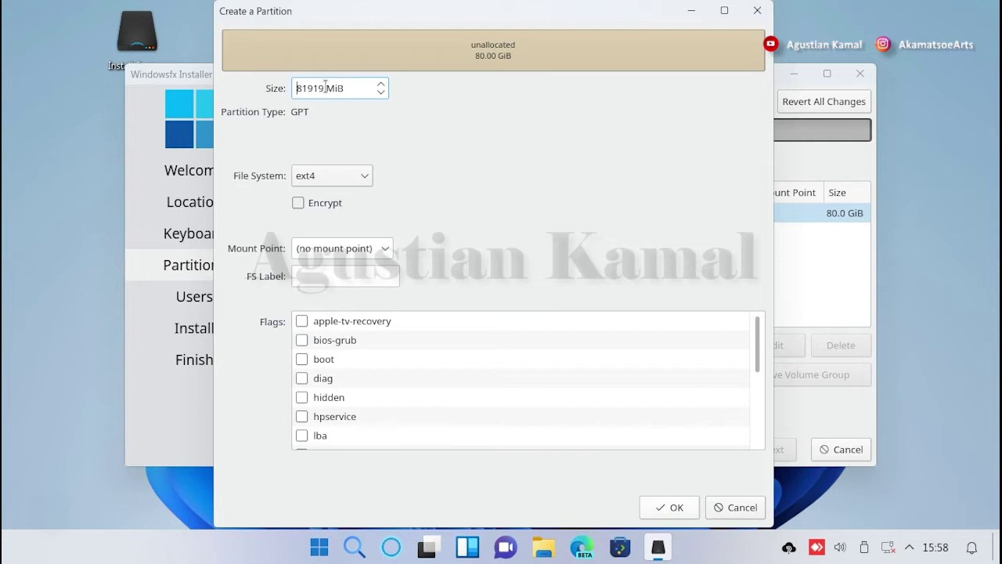
pyautogui.tripleClick(327, 89)
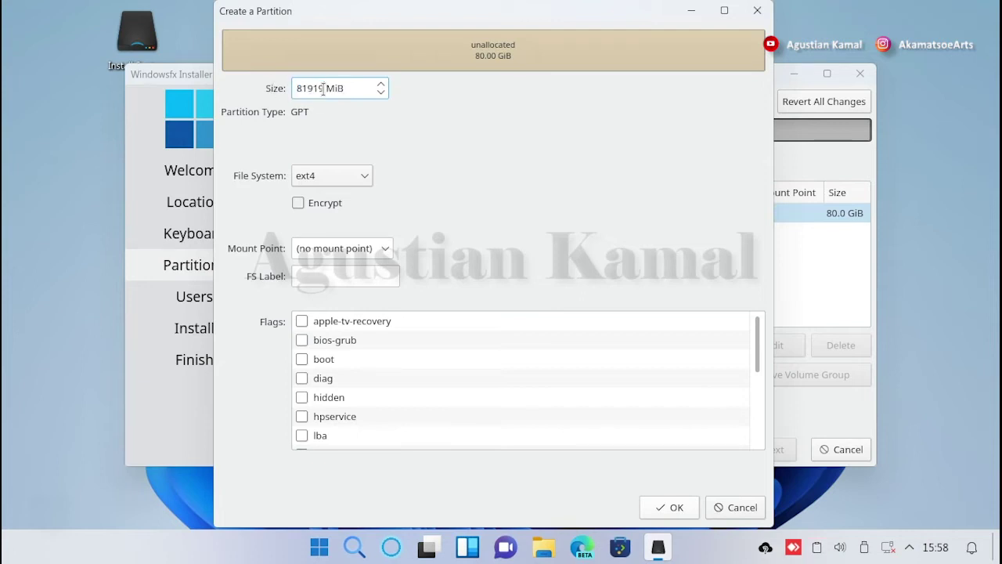
pyautogui.moveTo(325, 89); pyautogui.dragTo(281, 91)
pyautogui.write('8')
# Set the new 8 MiB partition to the unformatted file system with the bios-grub flag and create it
pyautogui.click(352, 176)
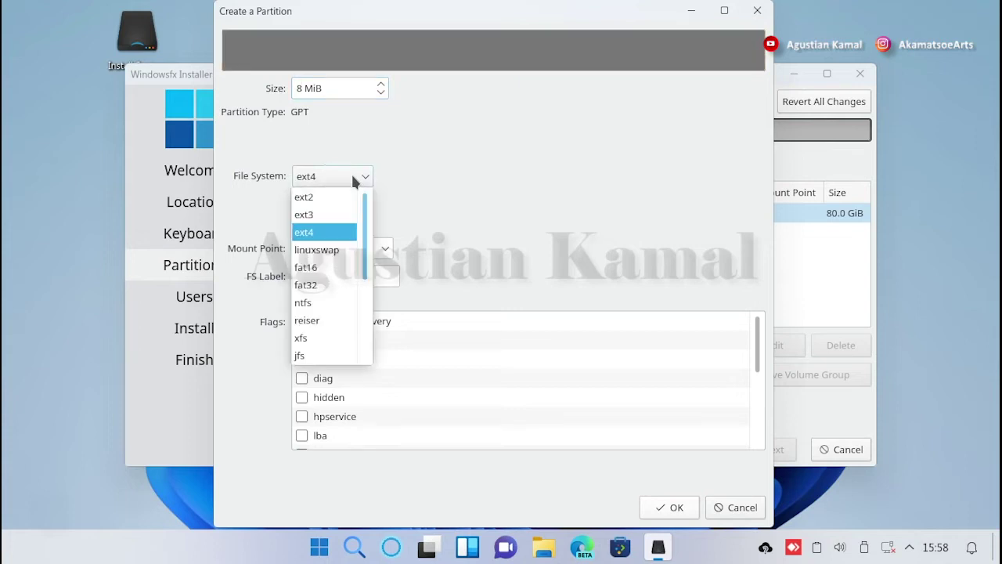
pyautogui.scroll(-3, 330, 313)
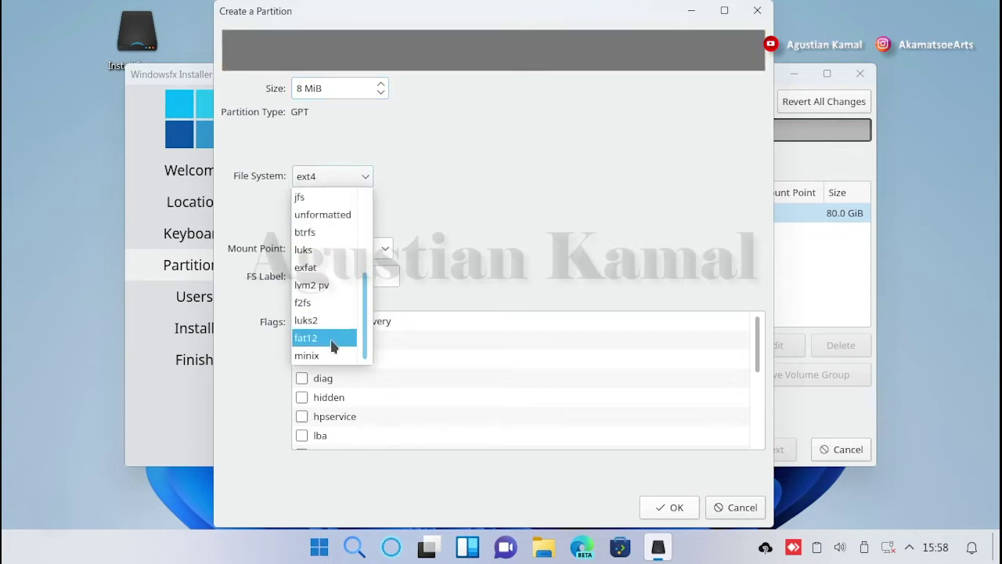
pyautogui.click(323, 215)
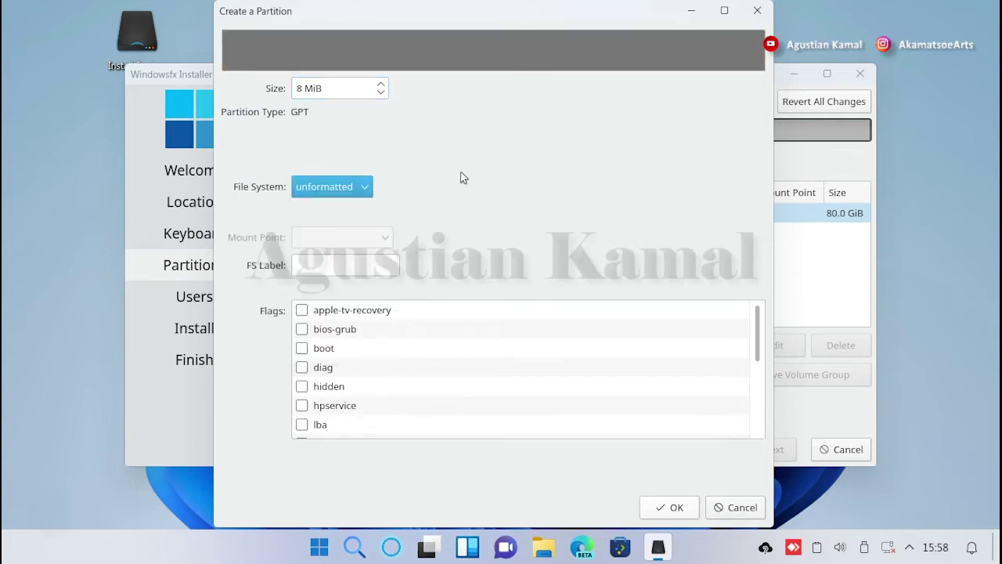
pyautogui.click(301, 328)
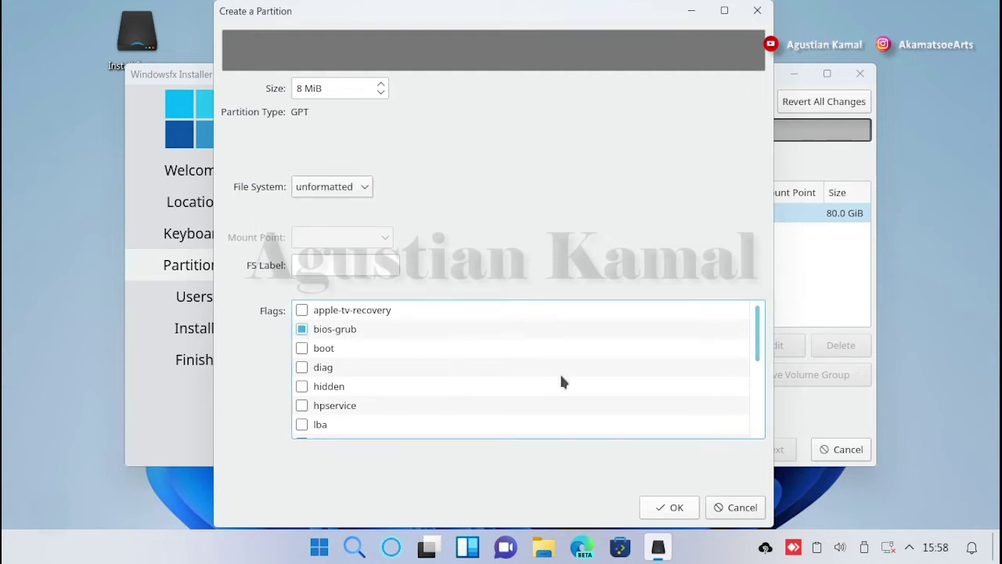
pyautogui.click(671, 507)
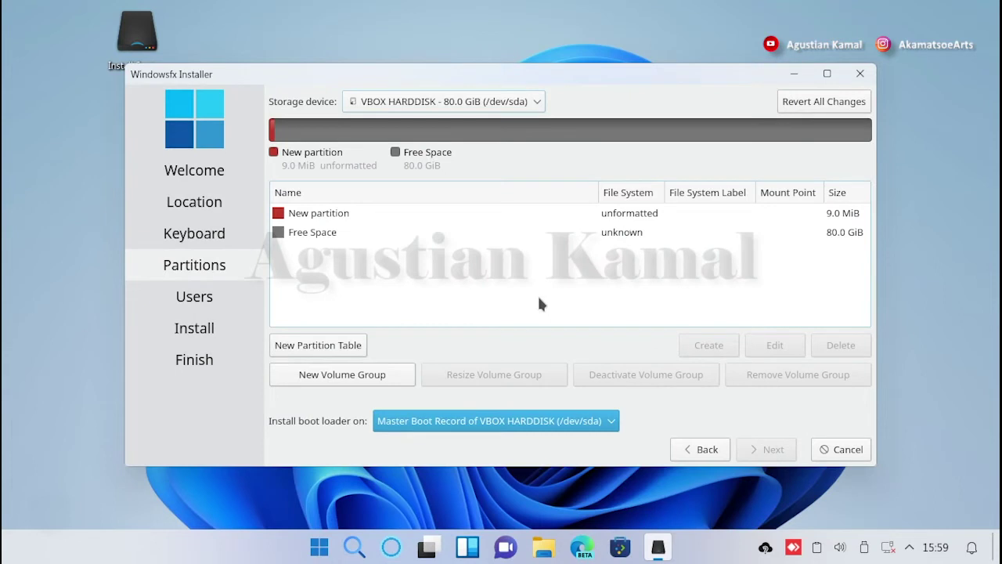
# Start another new partition in the remaining free space with a size of 4096 MiB
pyautogui.click(588, 218)
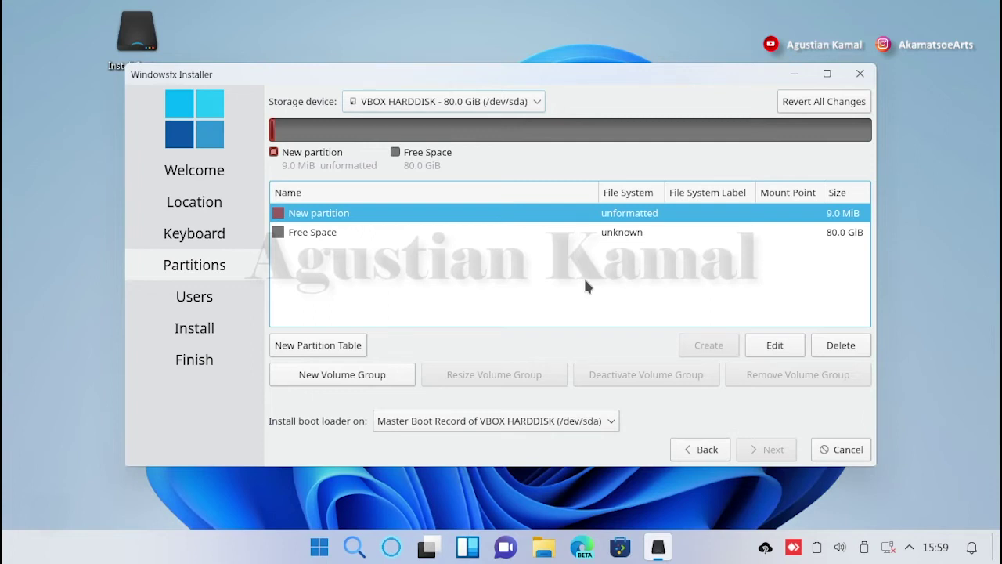
pyautogui.click(338, 232)
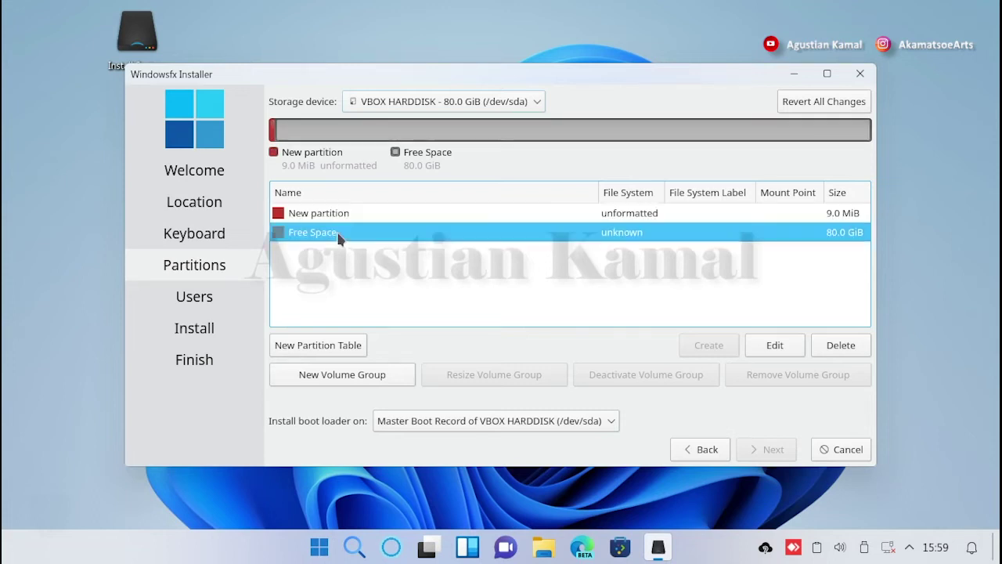
pyautogui.click(708, 344)
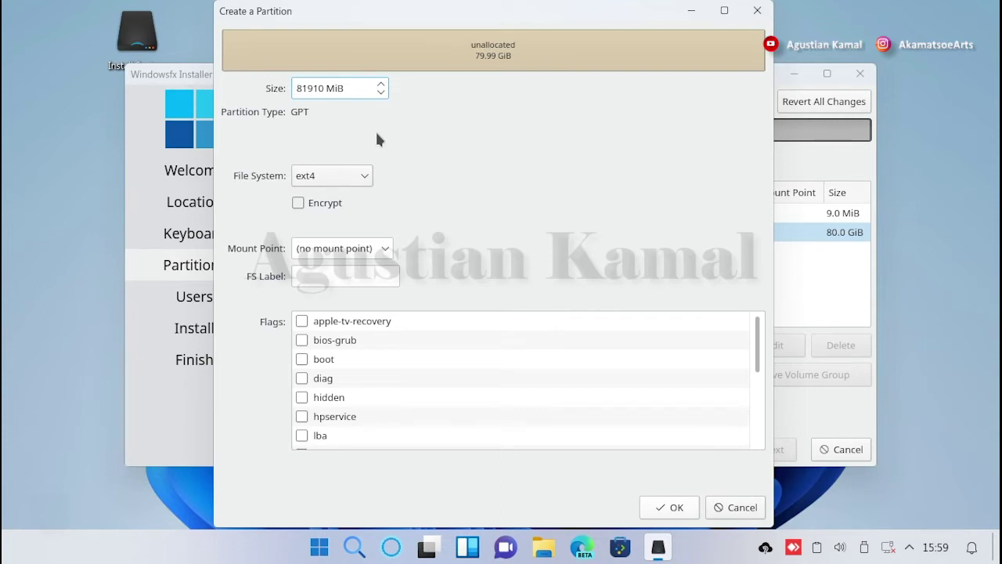
pyautogui.moveTo(324, 89); pyautogui.dragTo(284, 81)
pyautogui.write('4096')
# Set the 4096 MiB partition to the linuxswap file system with the swap flag and create it
pyautogui.click(341, 177)
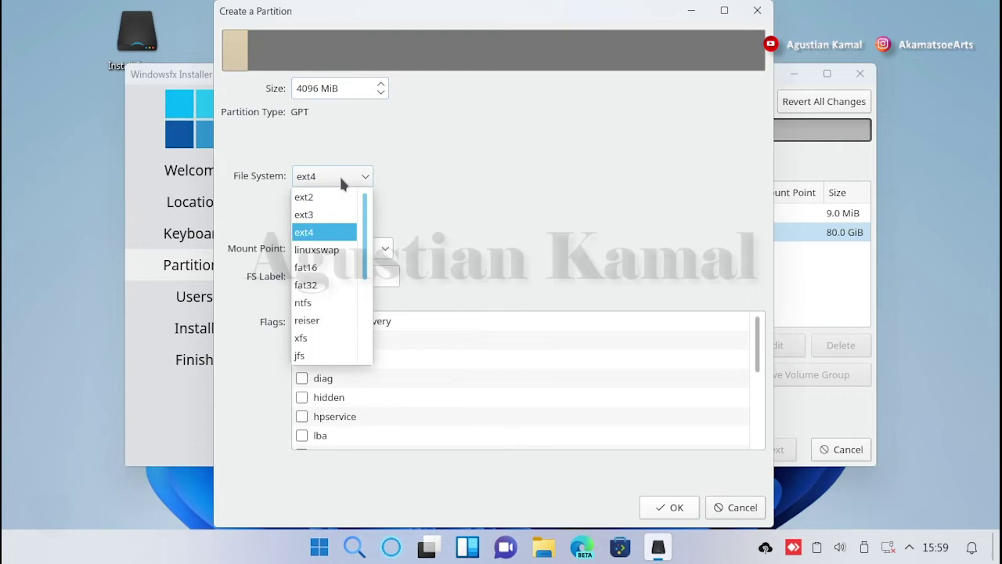
pyautogui.click(333, 250)
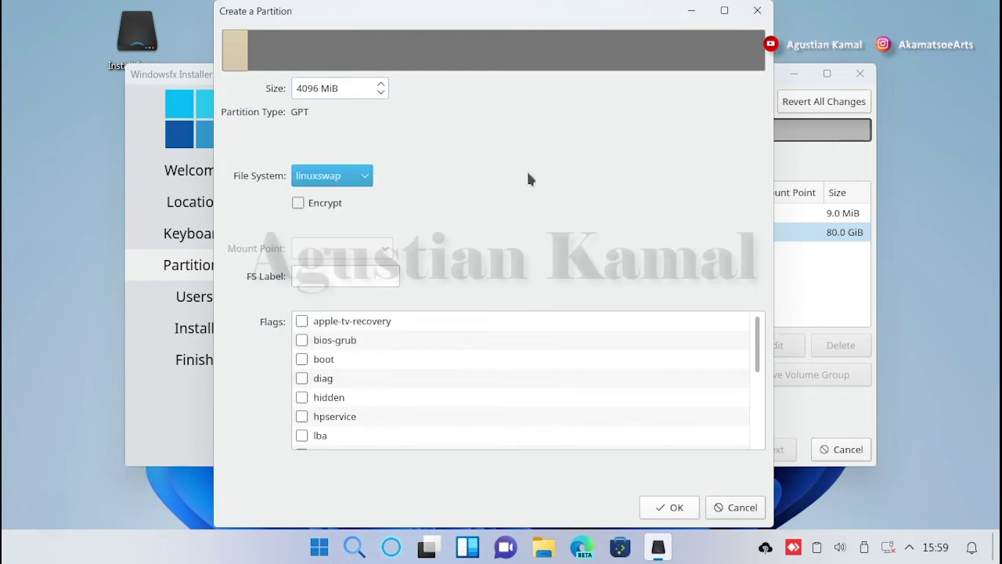
pyautogui.scroll(-5, 345, 367)
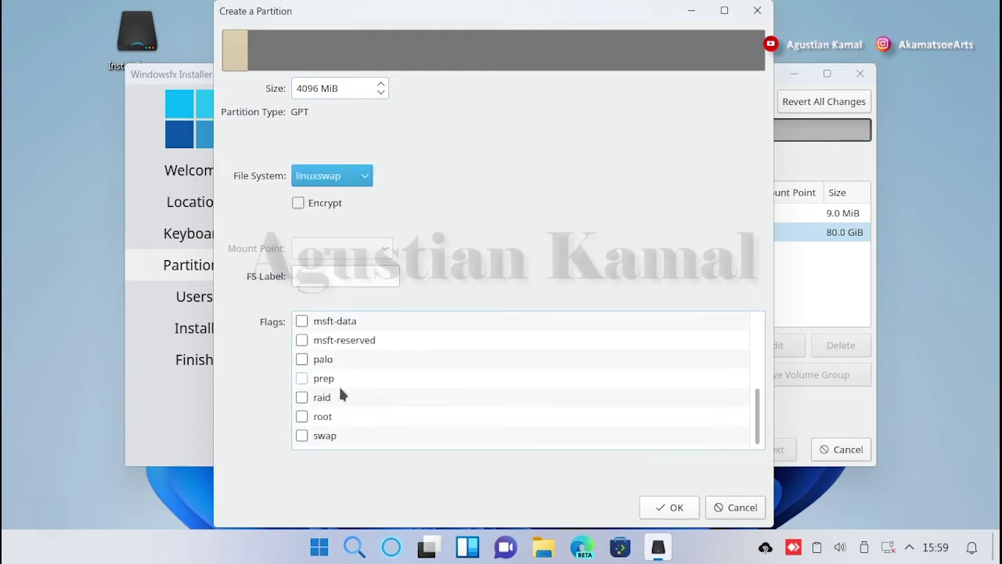
pyautogui.click(302, 436)
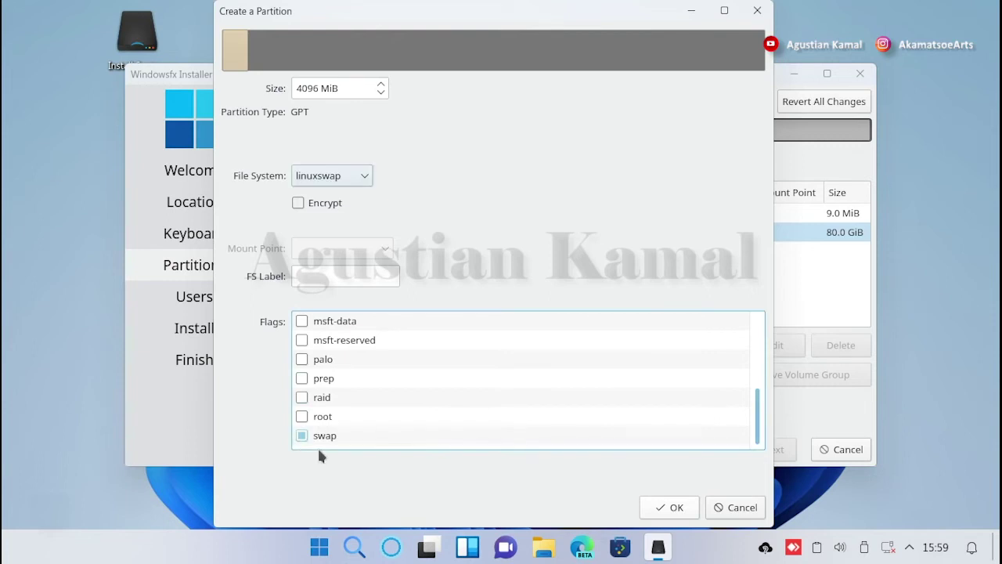
pyautogui.click(661, 504)
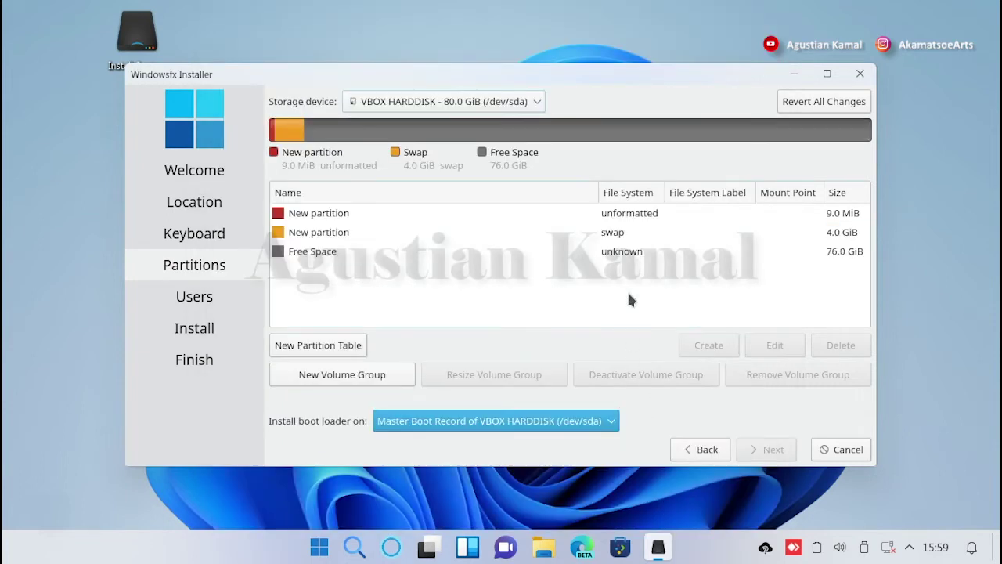
# Create an ext4 partition from all the remaining free space with mount point / and the root flag
pyautogui.click(620, 235)
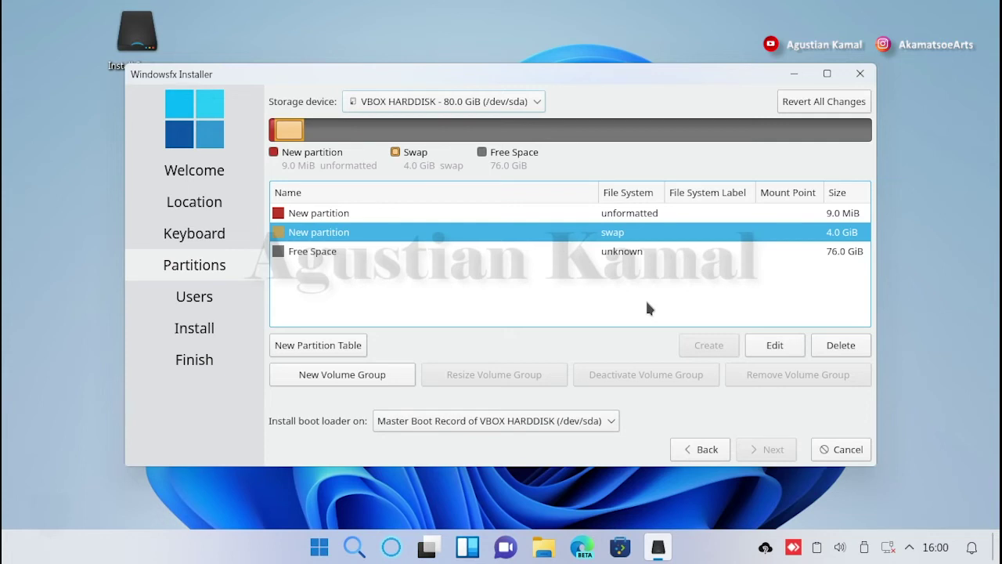
pyautogui.click(342, 251)
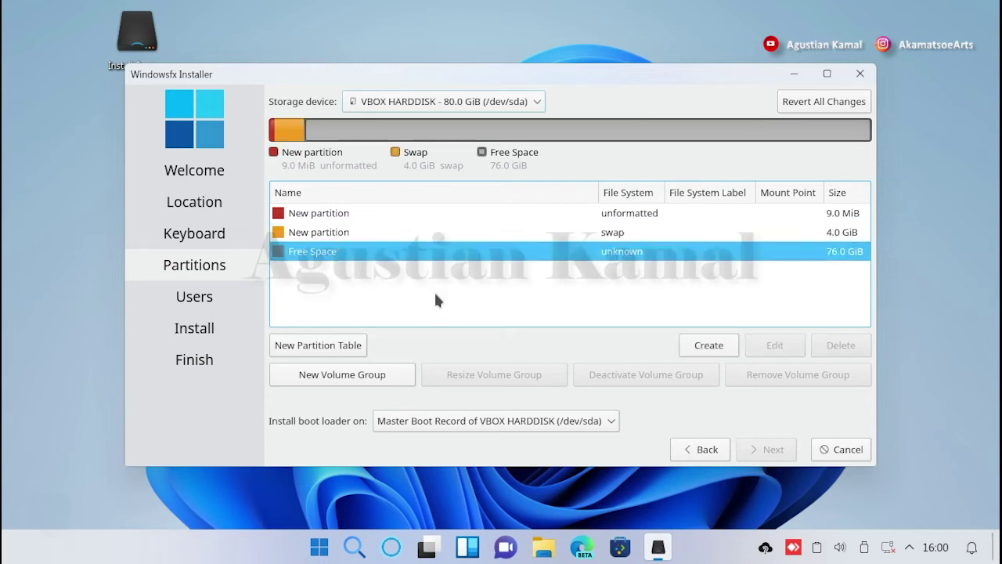
pyautogui.click(720, 344)
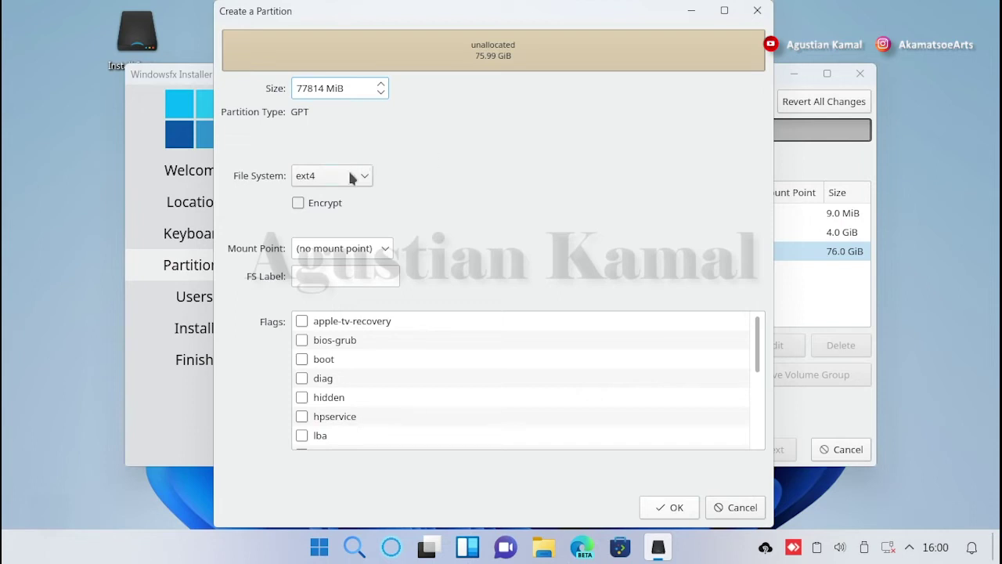
pyautogui.click(385, 249)
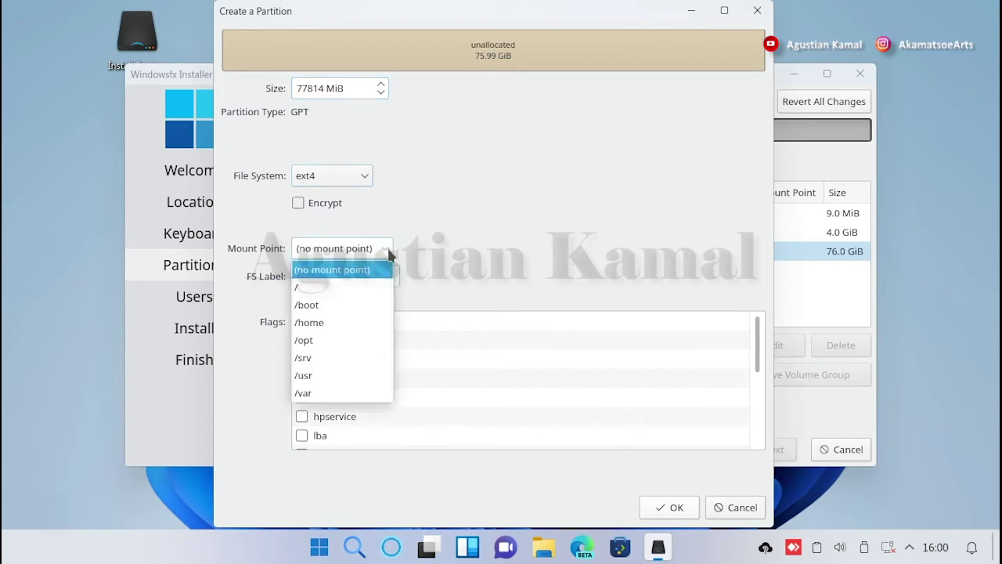
pyautogui.click(360, 288)
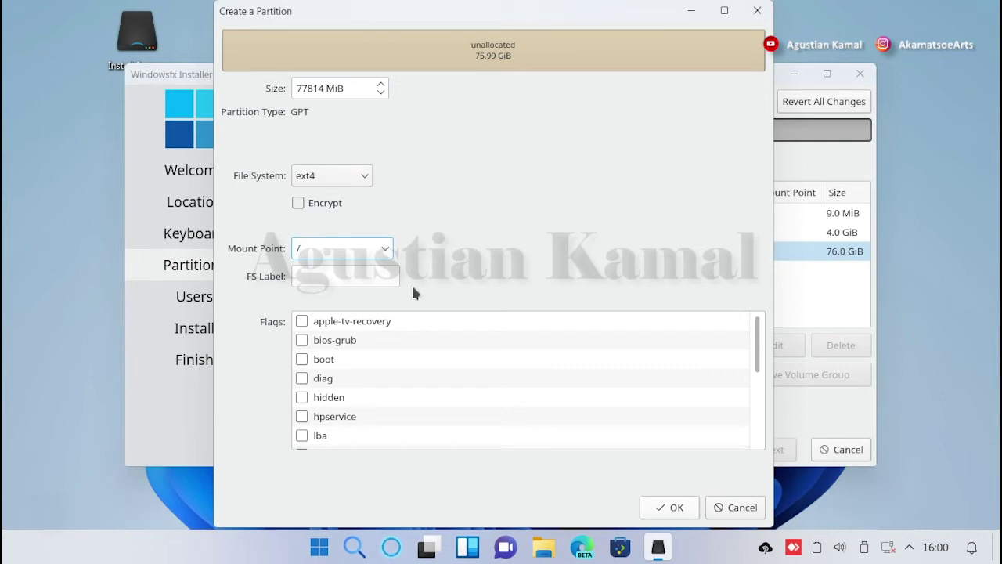
pyautogui.scroll(-4, 337, 376)
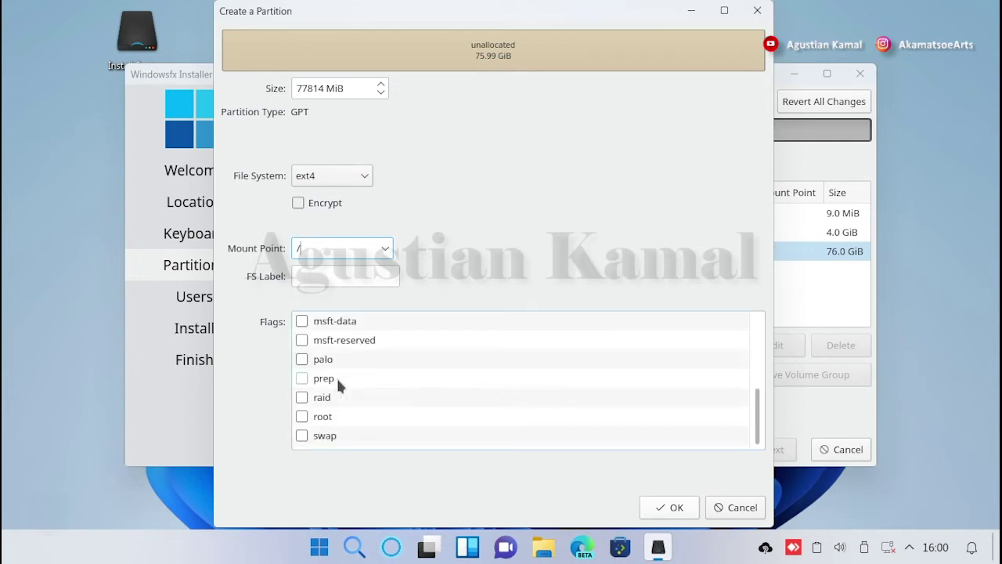
pyautogui.click(302, 416)
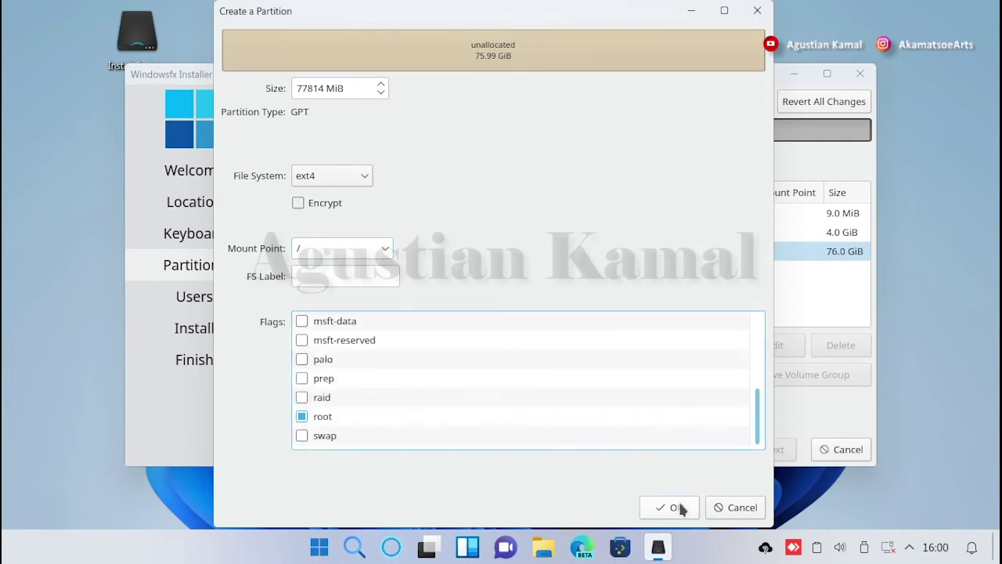
pyautogui.click(678, 506)
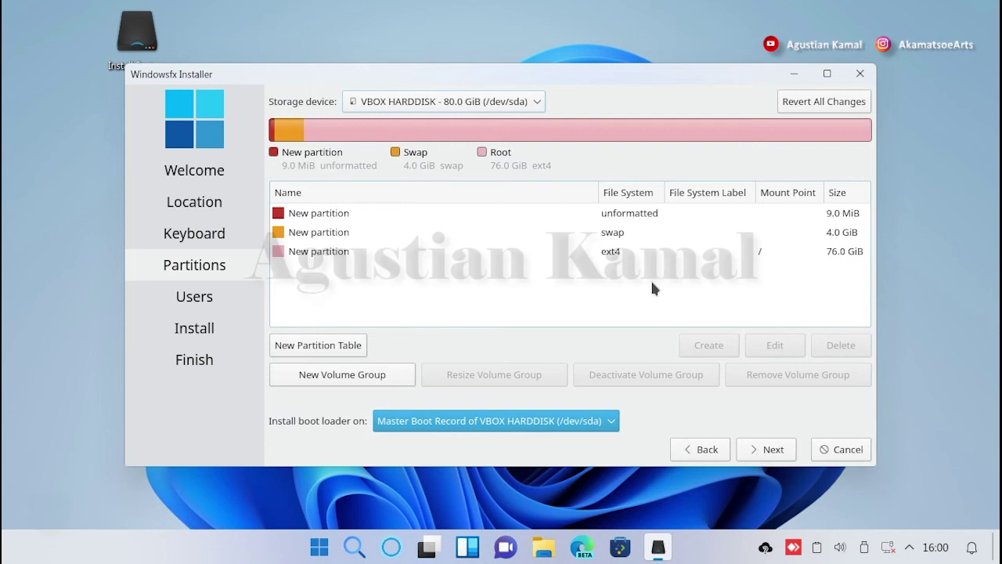
# Set the boot loader to install on the Master Boot Record of VBOX HARDDISK (/dev/sda) and check the new partitions in the list
pyautogui.click(631, 251)
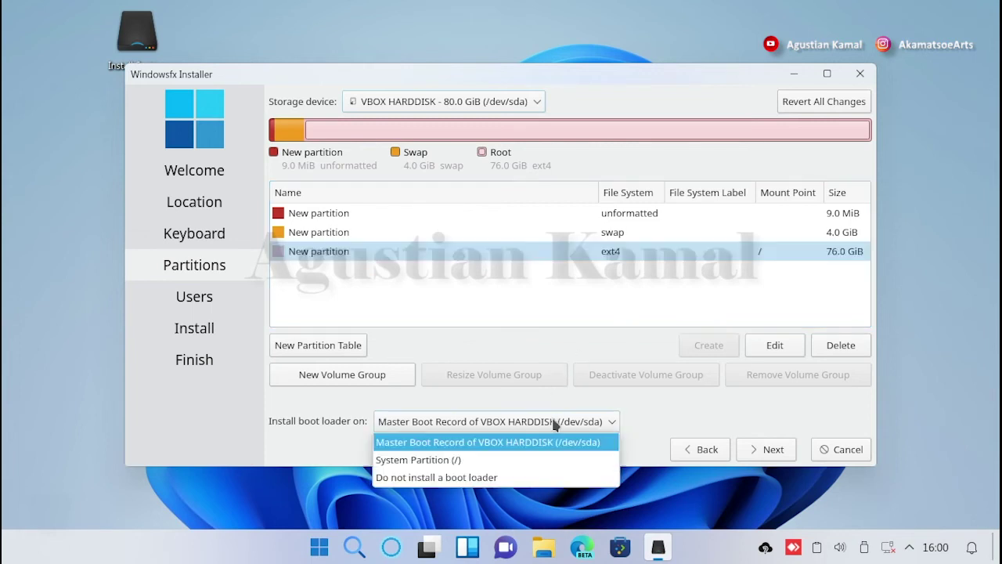
pyautogui.click(561, 443)
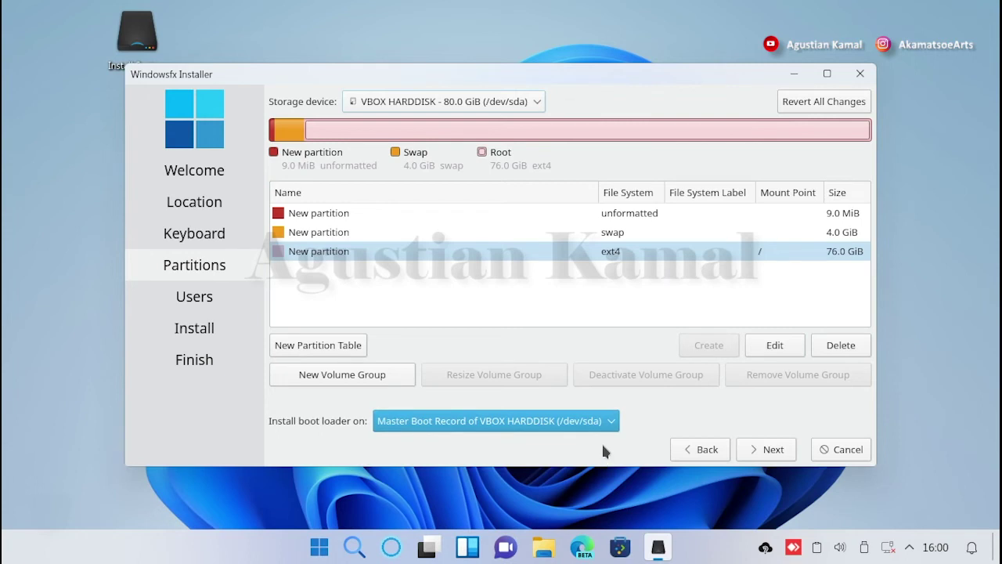
pyautogui.click(621, 232)
pyautogui.click(626, 214)
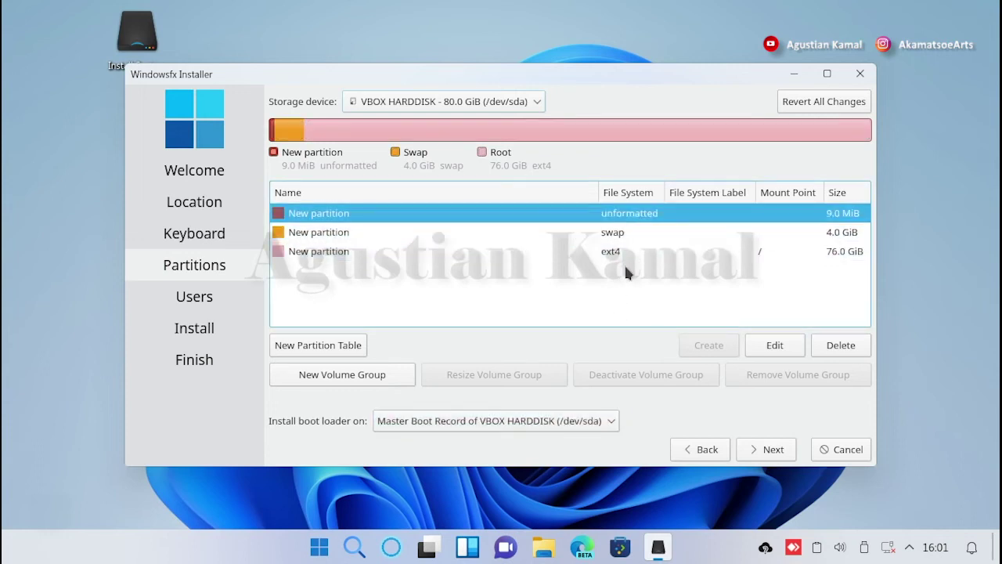